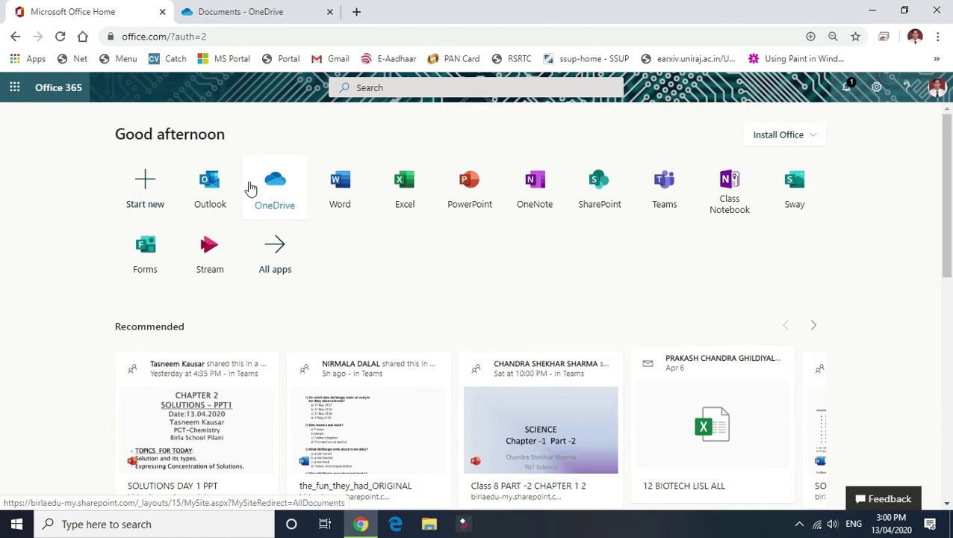
Switch to the OneDrive documents and open the Class 9 folder inside BSP Online Class
left_click(240, 13)
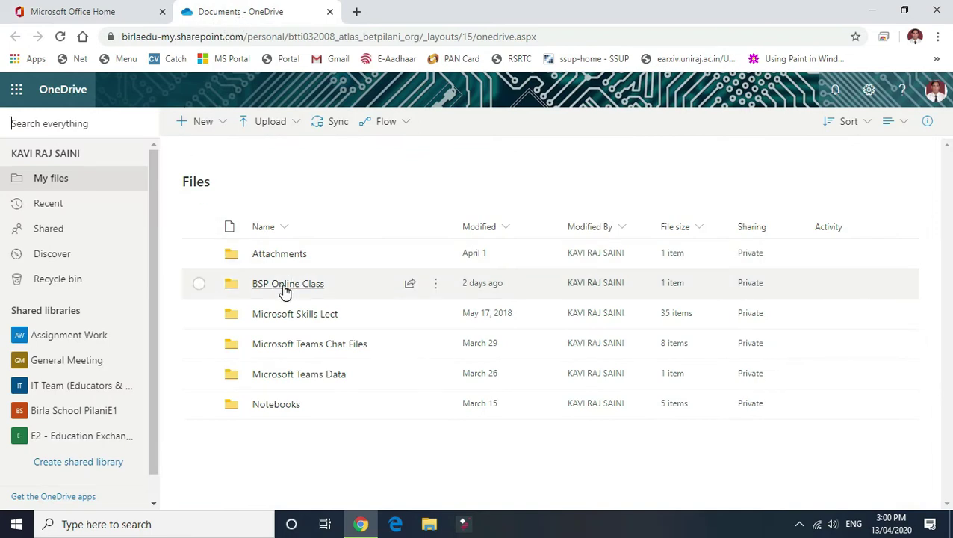
left_click(218, 122)
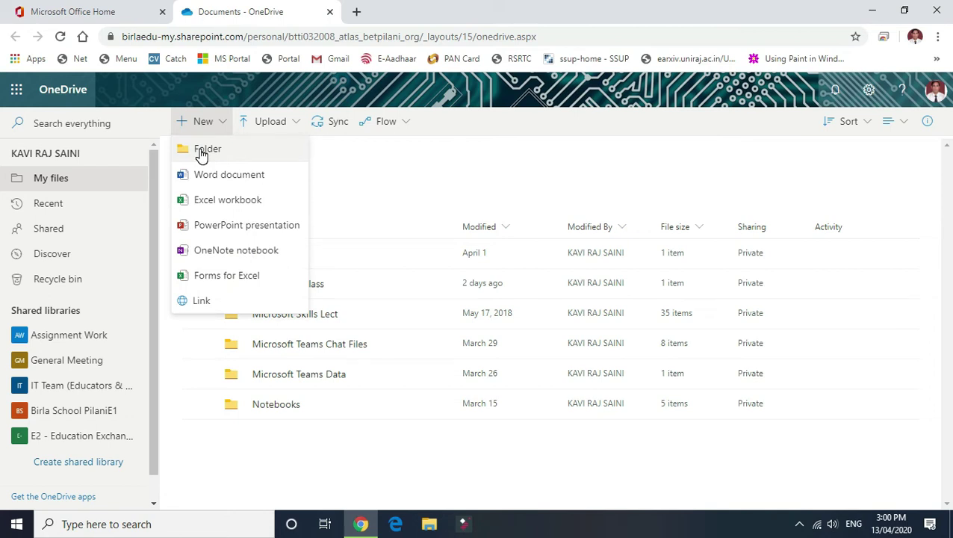
left_click(368, 462)
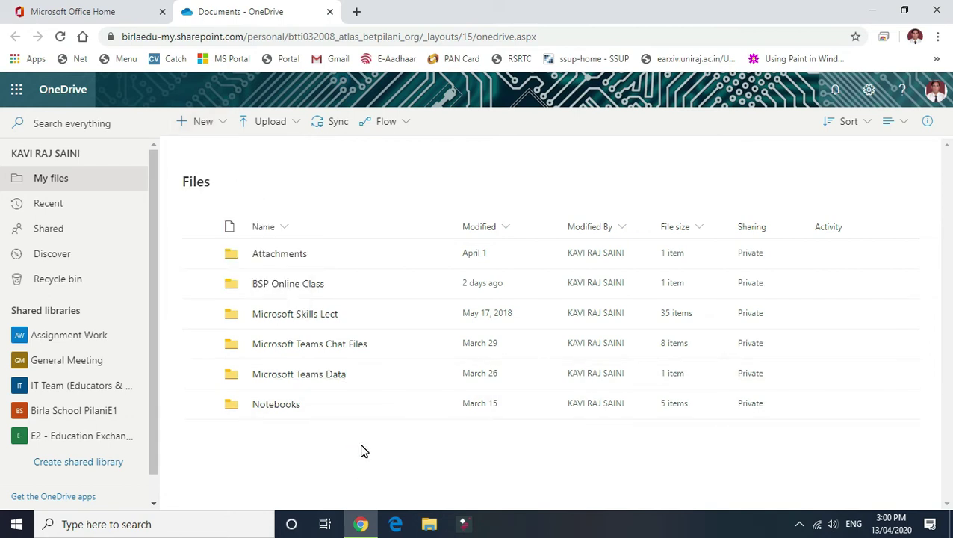
left_click(281, 291)
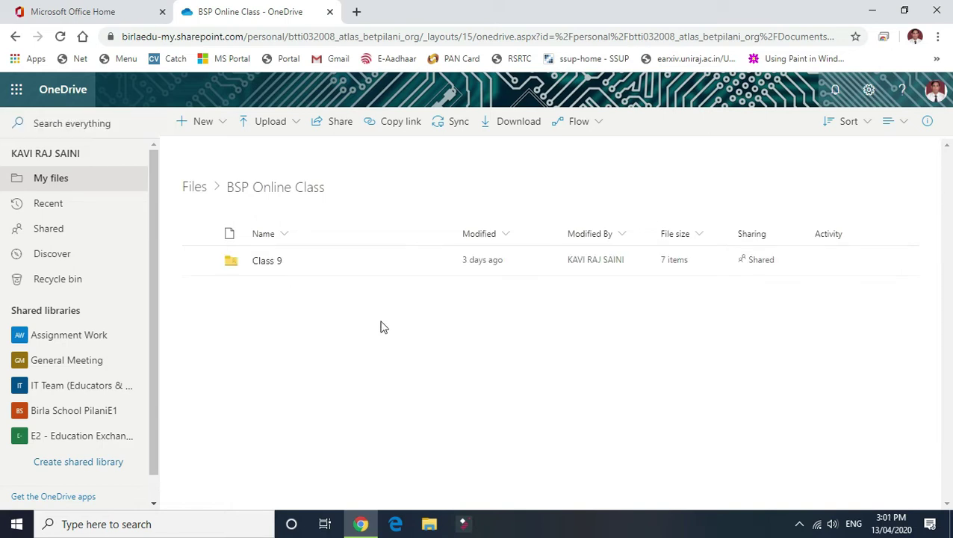
left_click(271, 263)
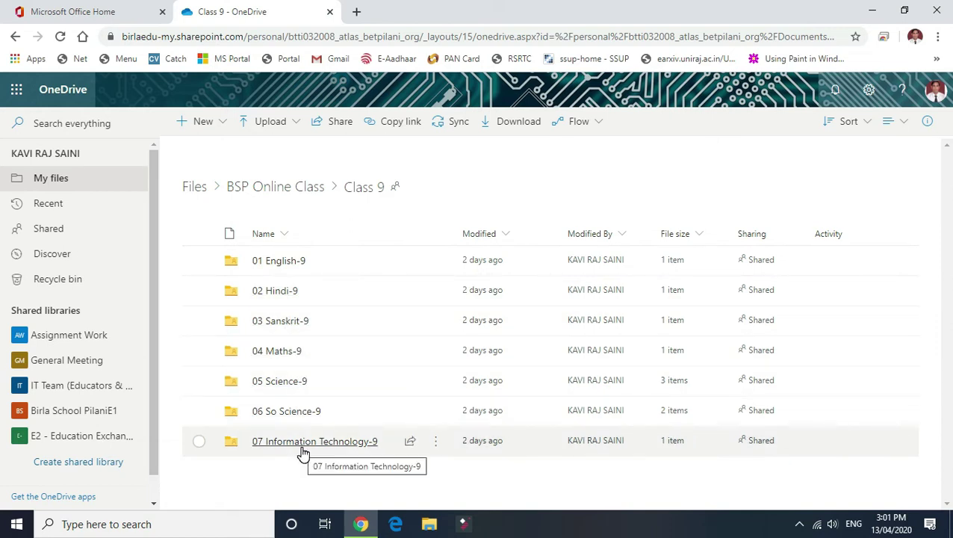
Examine the 01 English-9, 05 Science-9 and 06 So Science-9 folders, including the Geography-Economics and History-Civics subfolders
left_click(279, 263)
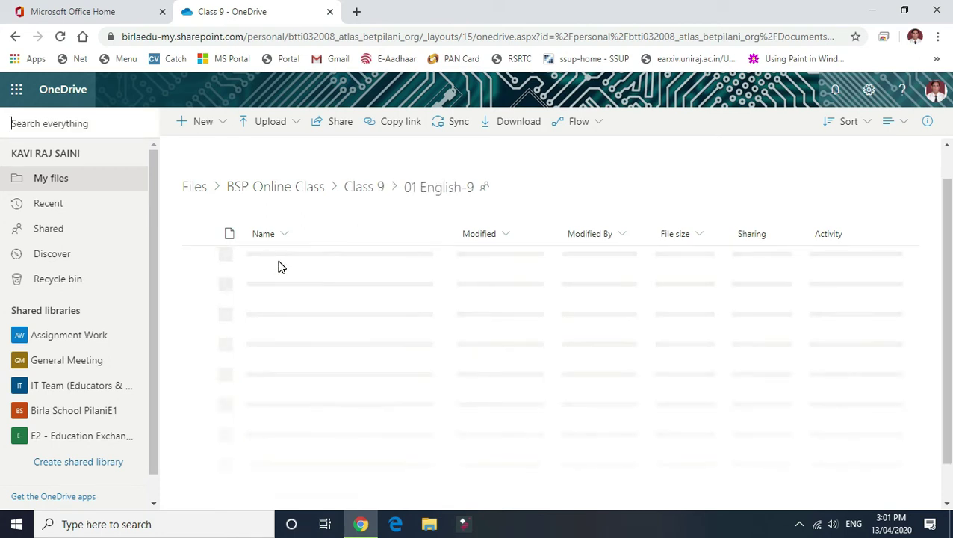
left_click(364, 191)
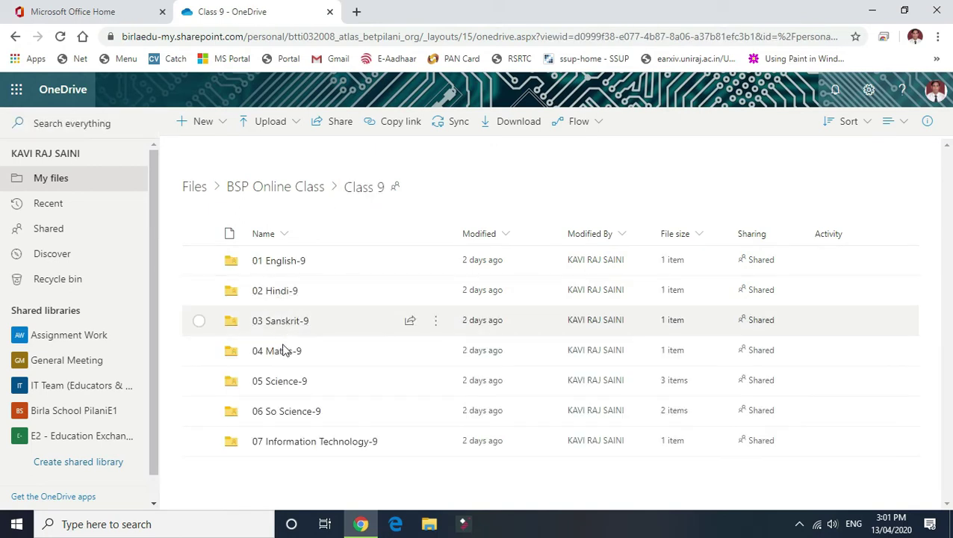
left_click(285, 384)
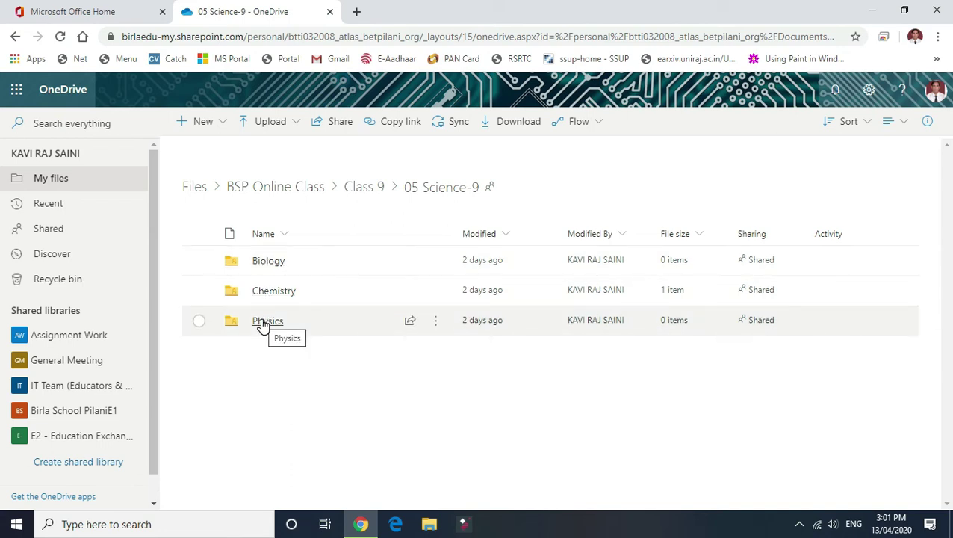
left_click(360, 192)
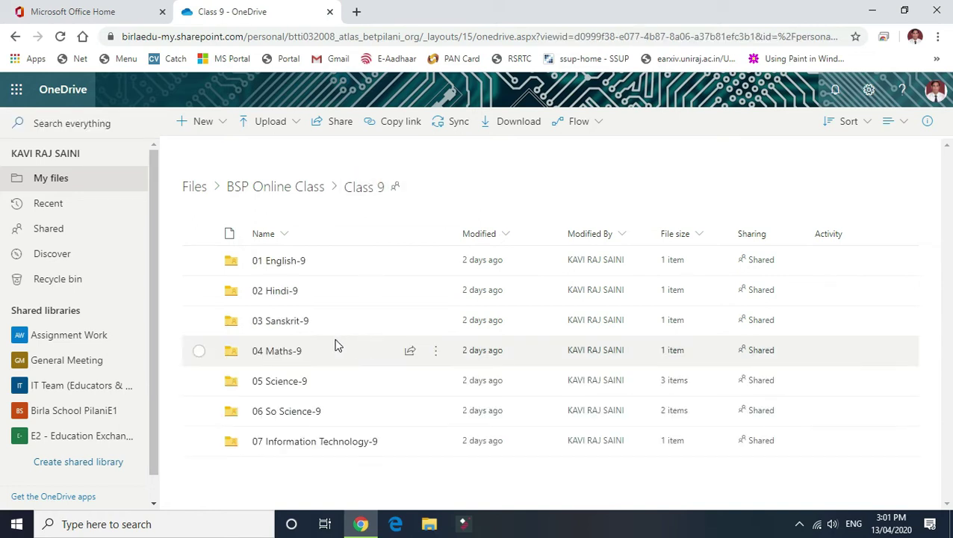
left_click(291, 415)
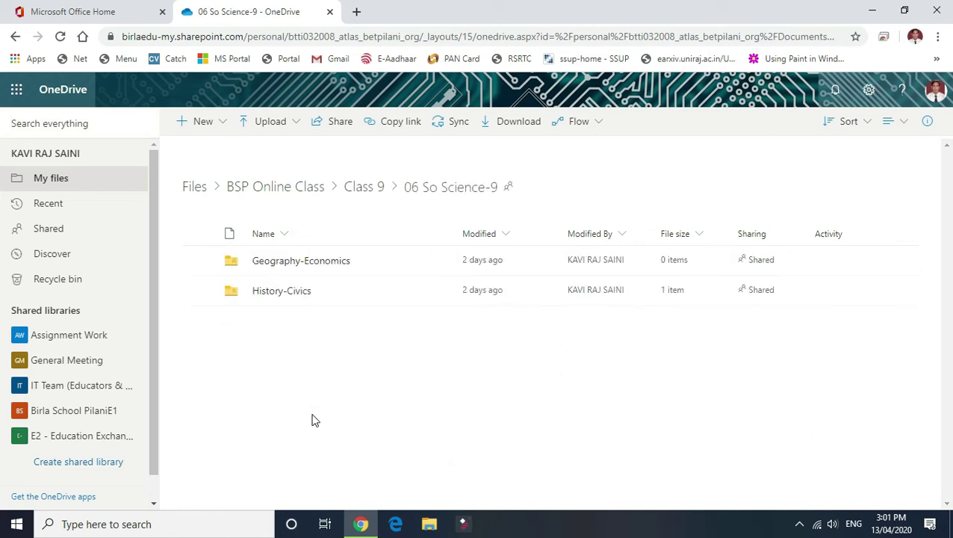
left_click(307, 265)
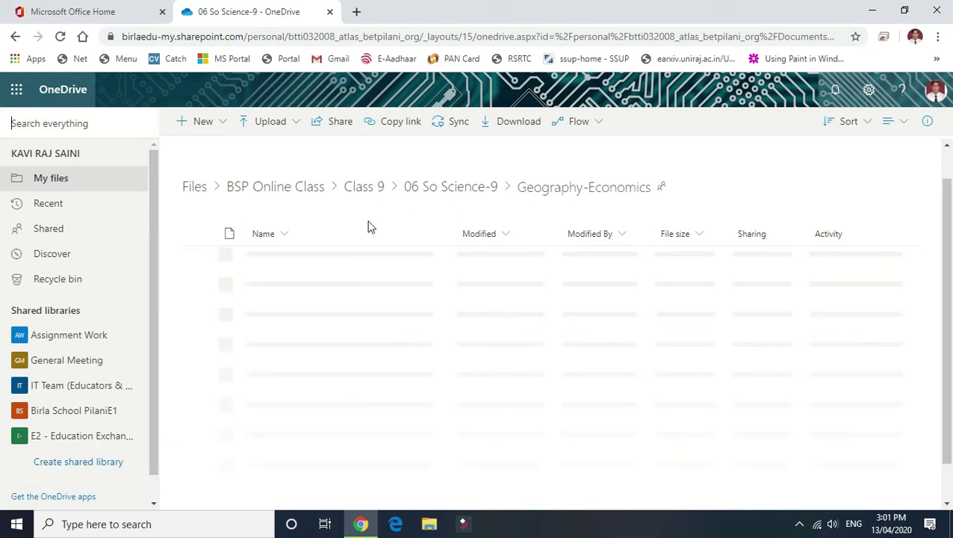
left_click(457, 189)
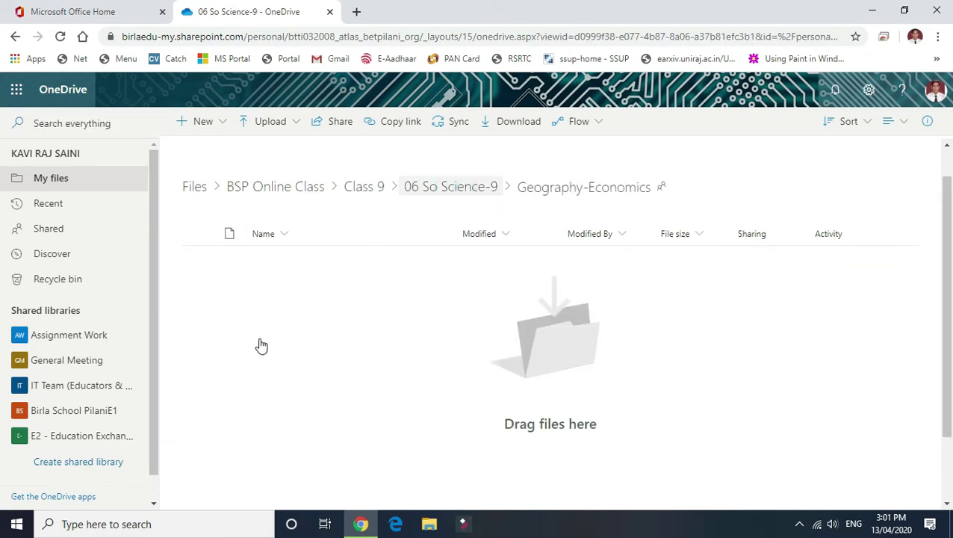
left_click(273, 296)
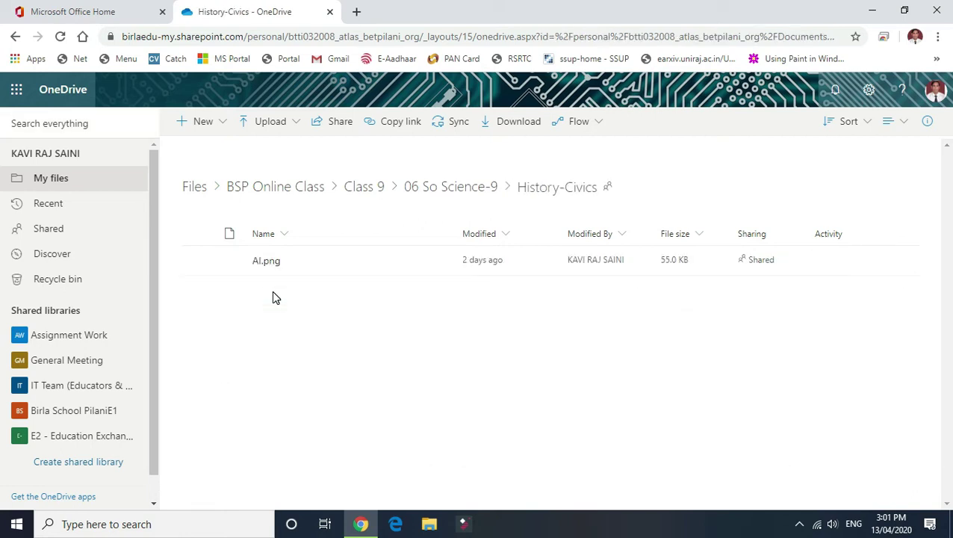
left_click(457, 187)
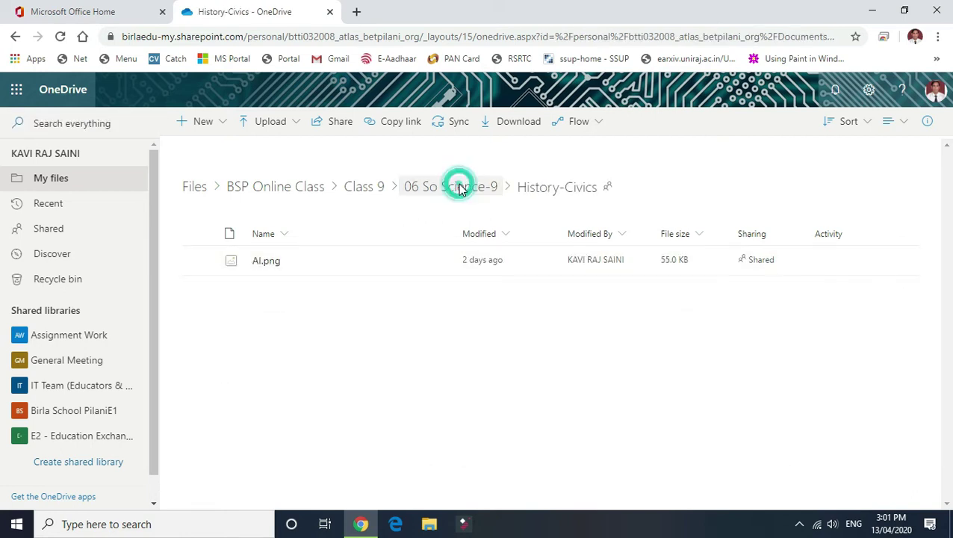
left_click(363, 192)
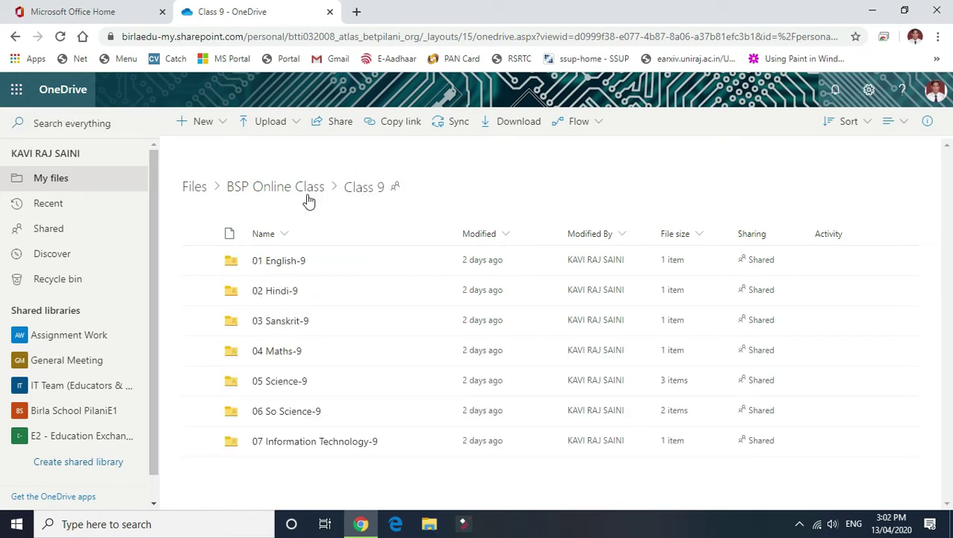
left_click(277, 191)
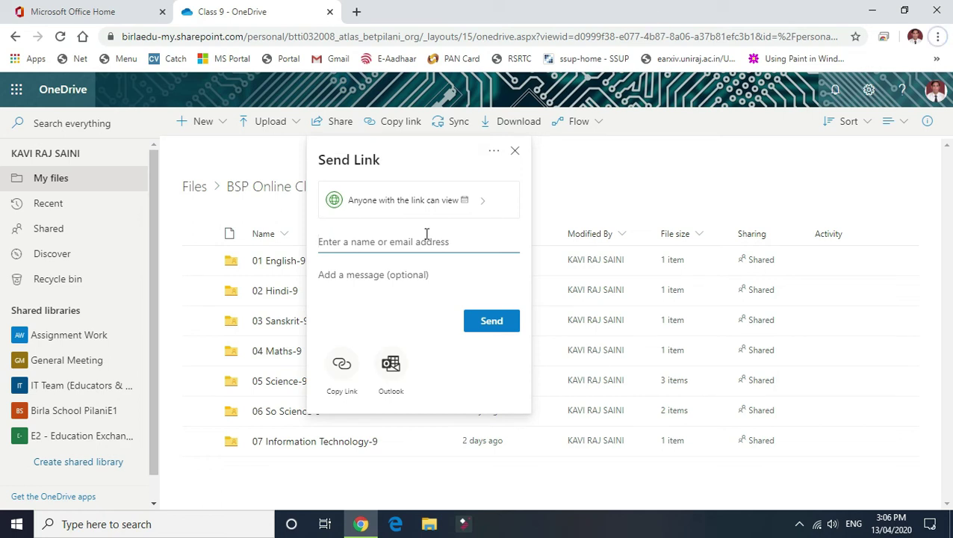
Restrict the Class 9 subject folder's sharing link to specific people with editing allowed, and send it to the subject teacher
left_click(484, 203)
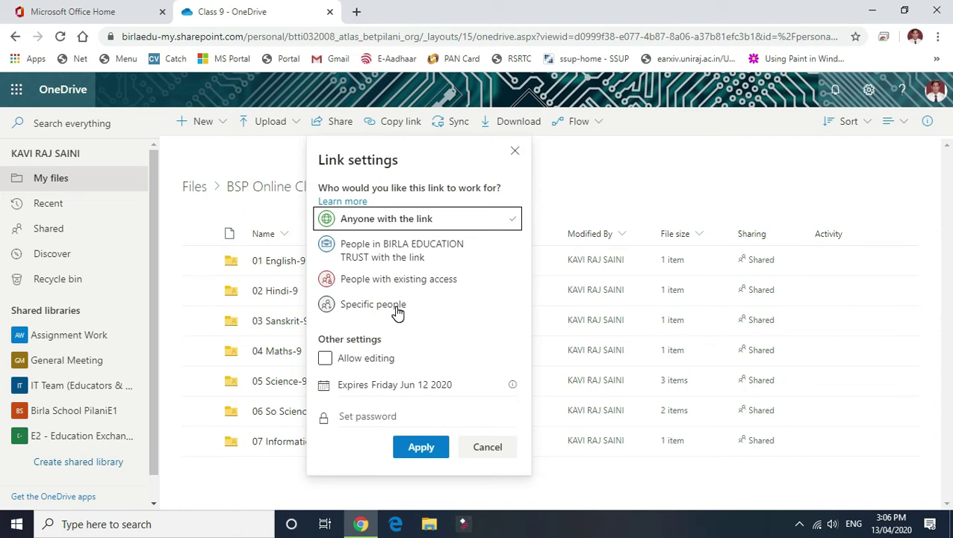
left_click(397, 307)
left_click(371, 363)
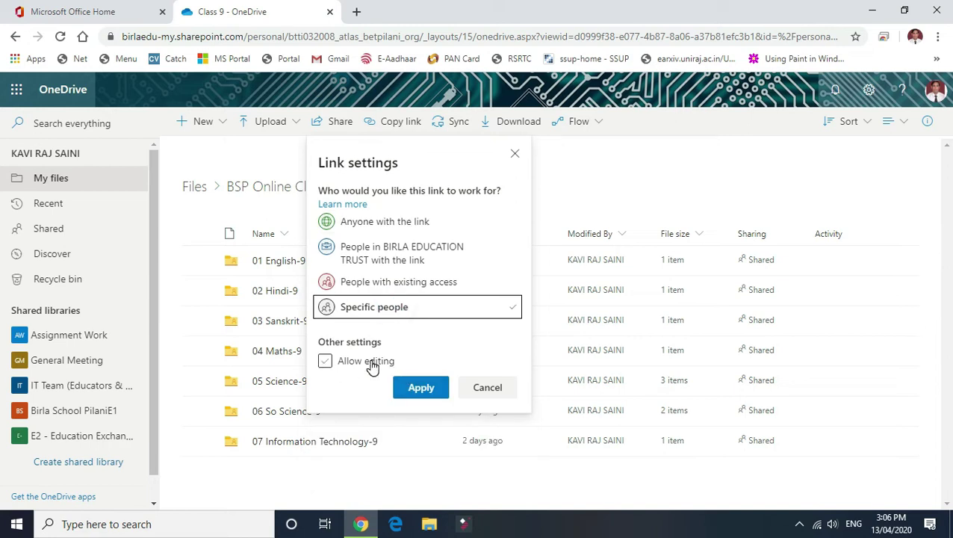
left_click(433, 393)
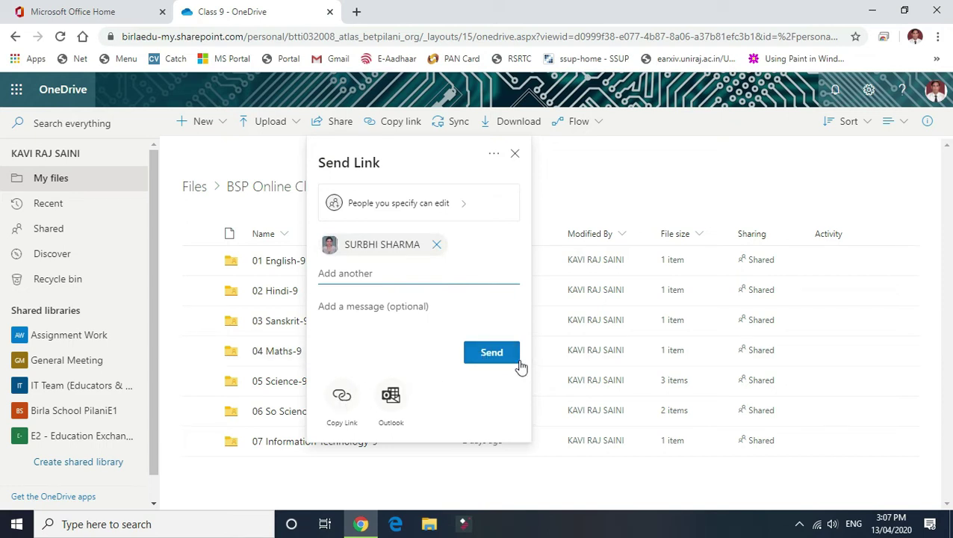
left_click(505, 361)
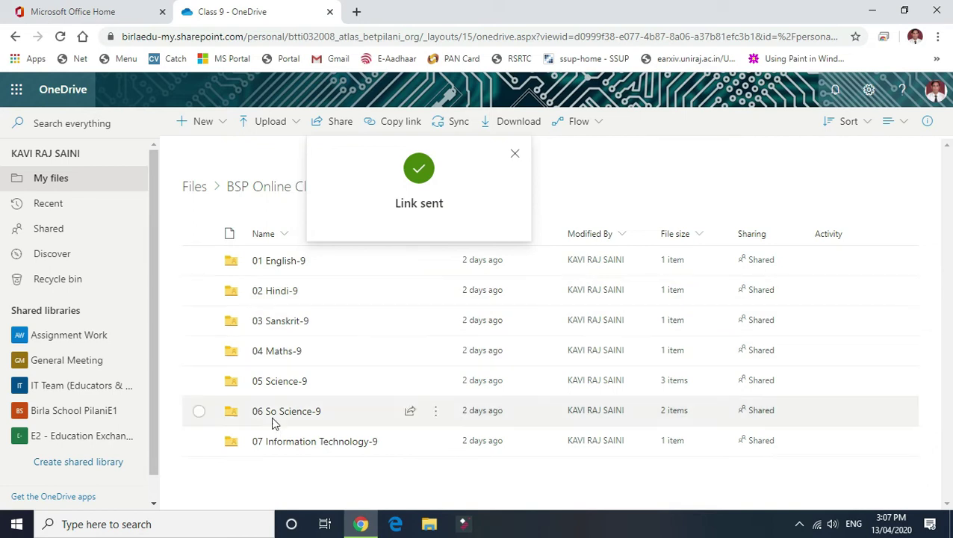
Share the Biology folder in 05 Science-9 with a specific person, allowing editing, and send the link
left_click(282, 387)
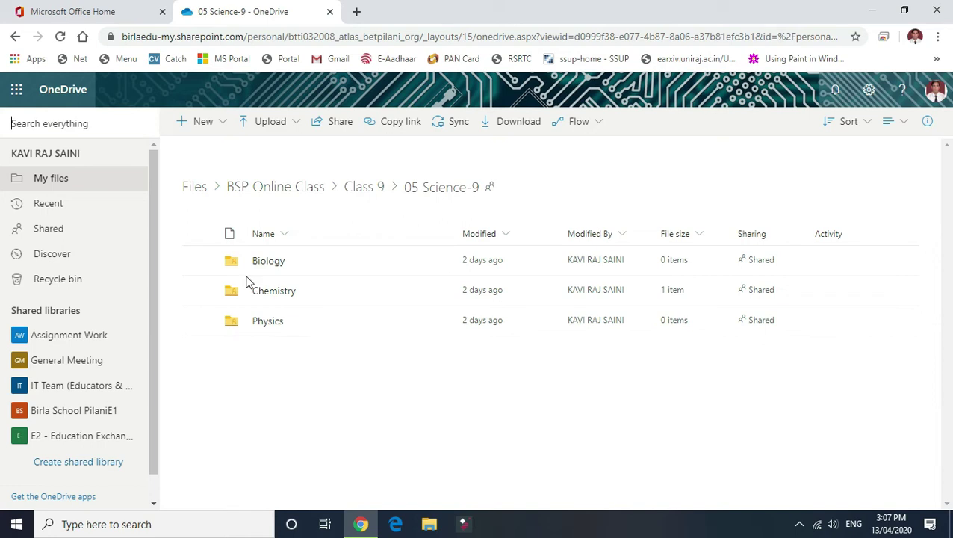
left_click(200, 264)
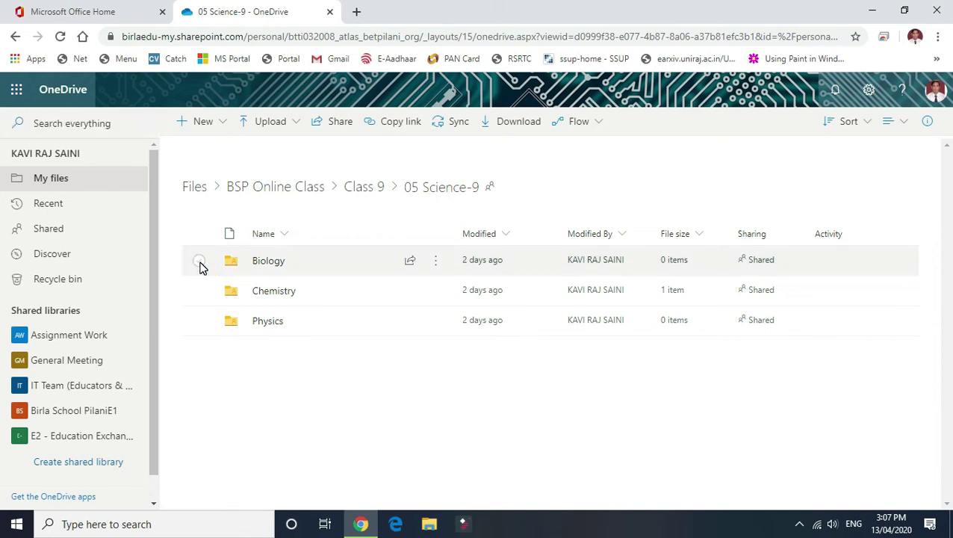
left_click(200, 263)
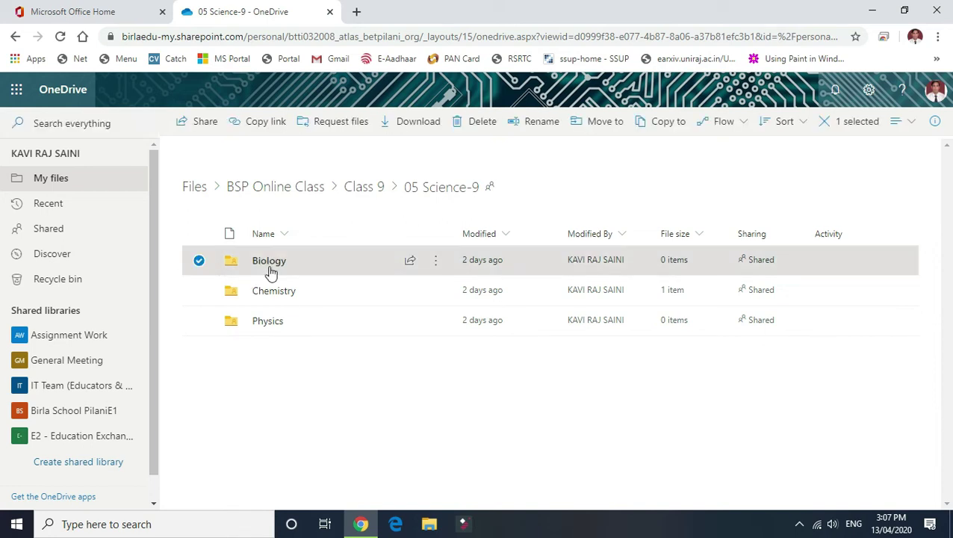
left_click(410, 262)
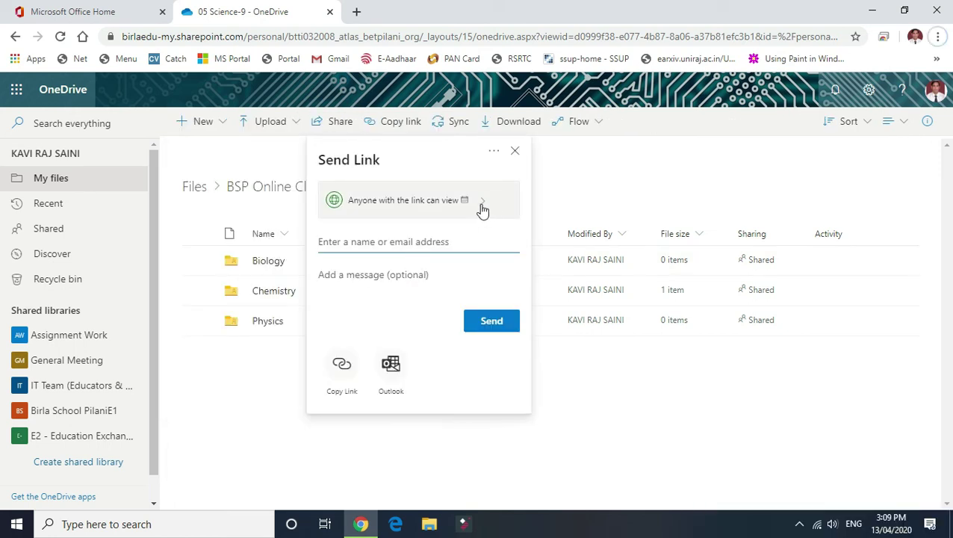
left_click(482, 206)
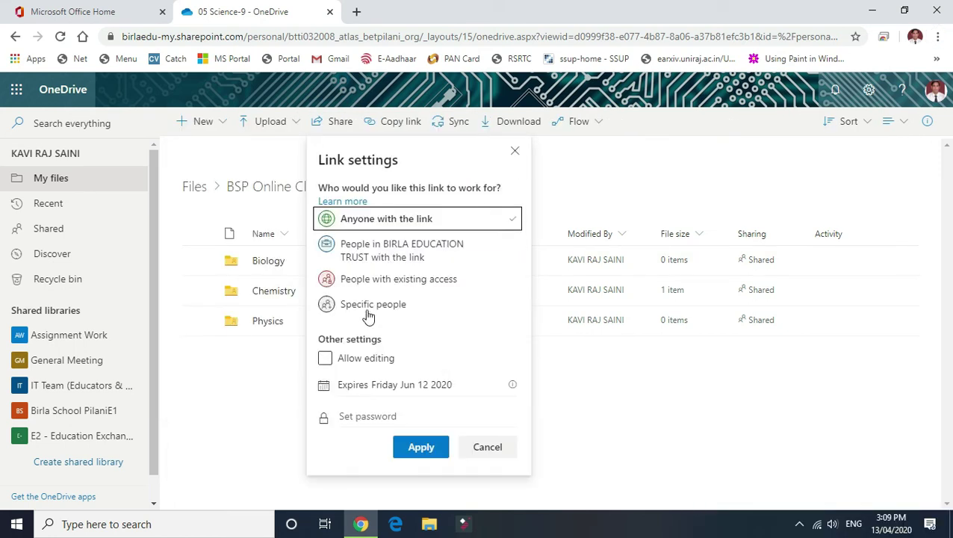
left_click(359, 306)
left_click(360, 360)
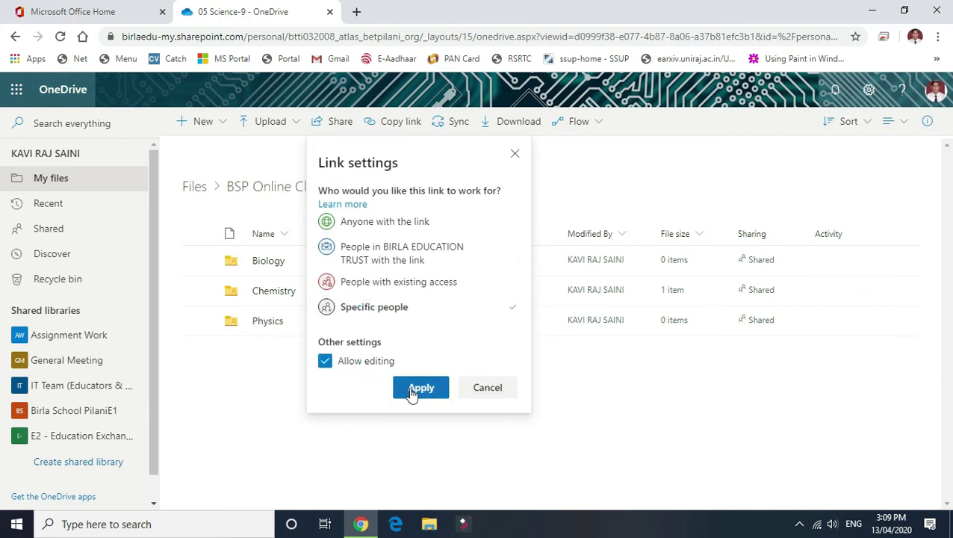
left_click(413, 392)
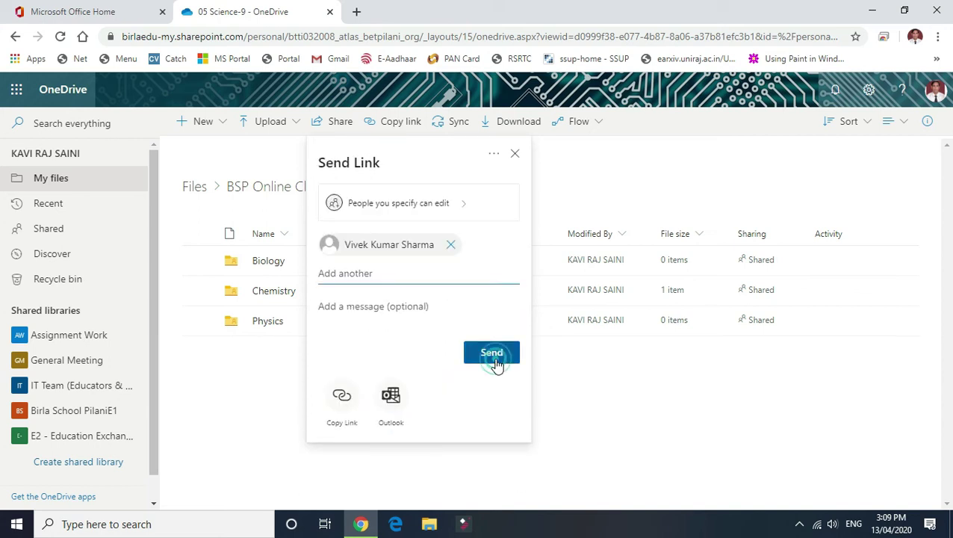
left_click(496, 363)
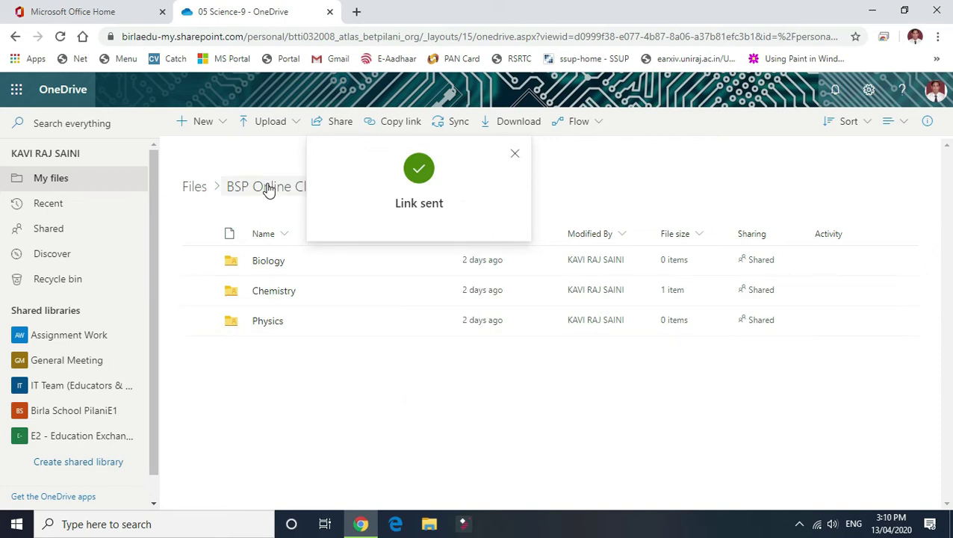
left_click(515, 155)
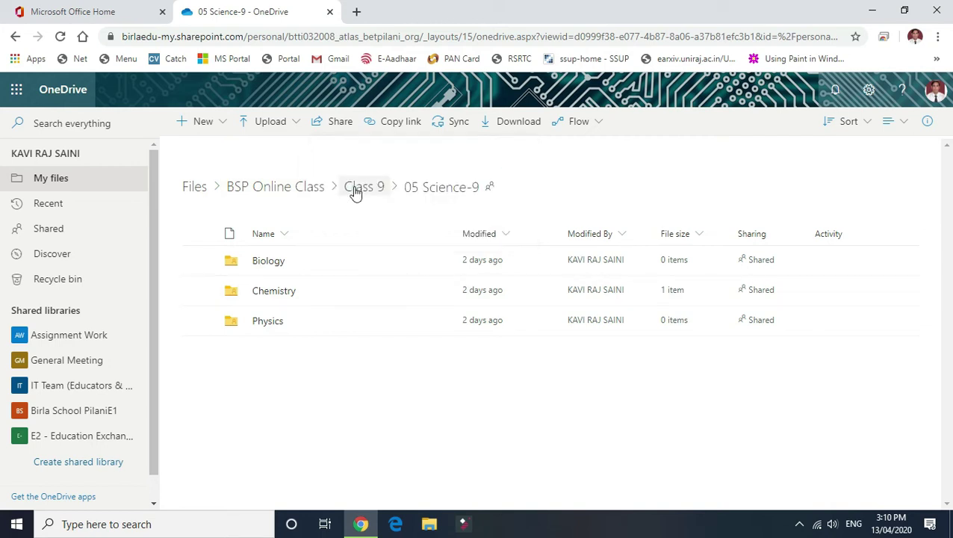
Return to BSP Online Class and set the Class 9 folder's sharing link to Anyone with the link, without editing
left_click(355, 192)
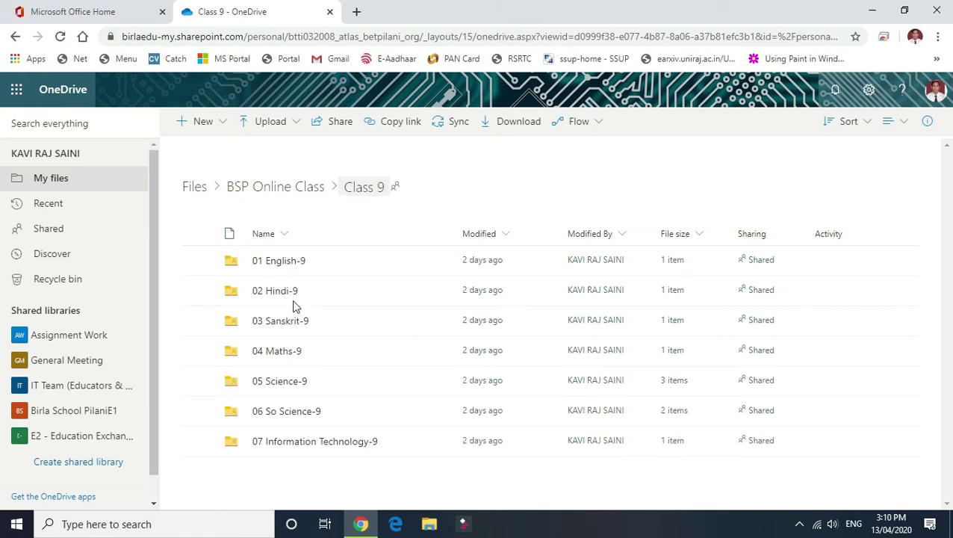
left_click(303, 191)
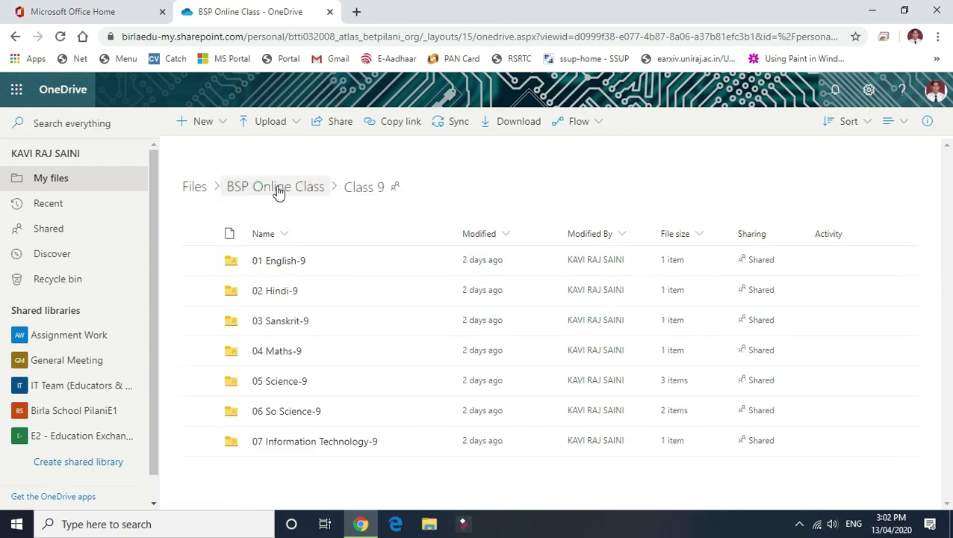
left_click(277, 192)
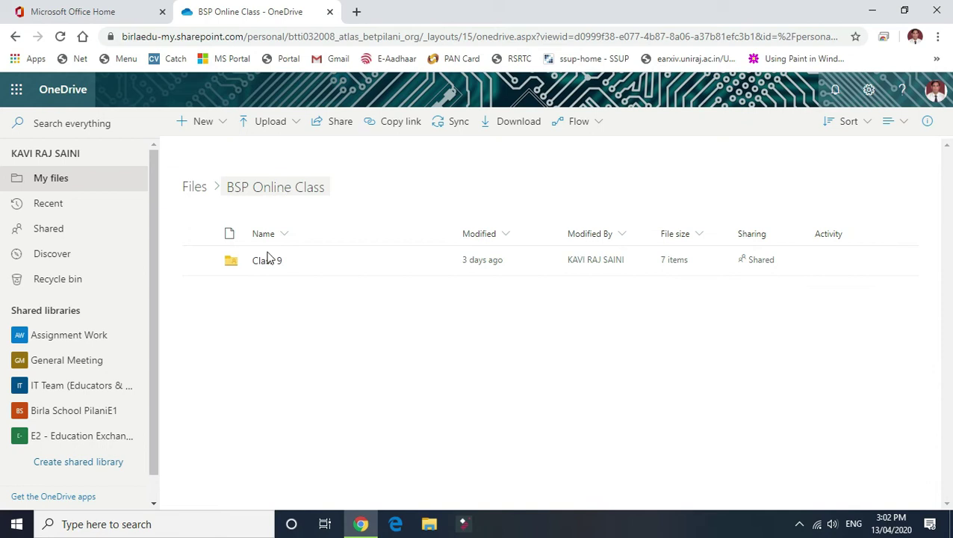
left_click(199, 265)
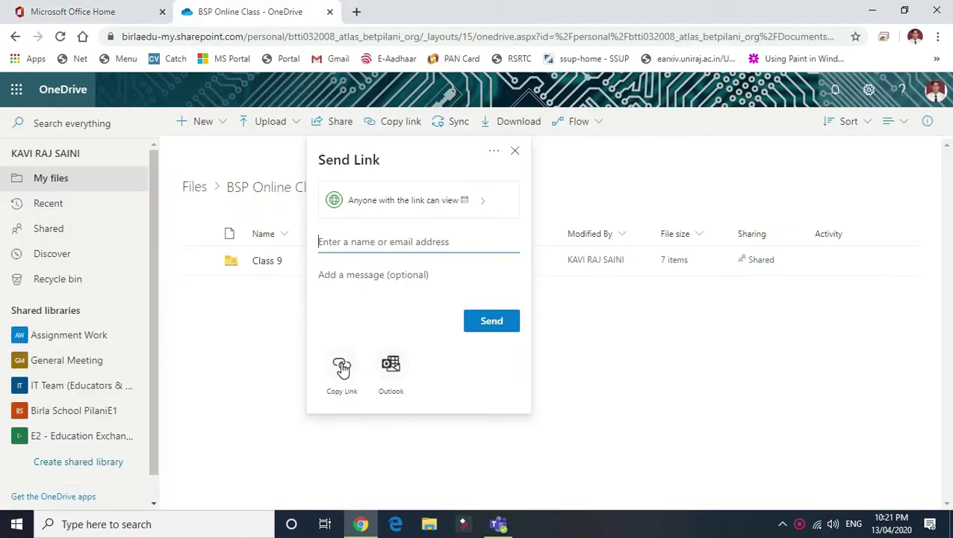
left_click(482, 207)
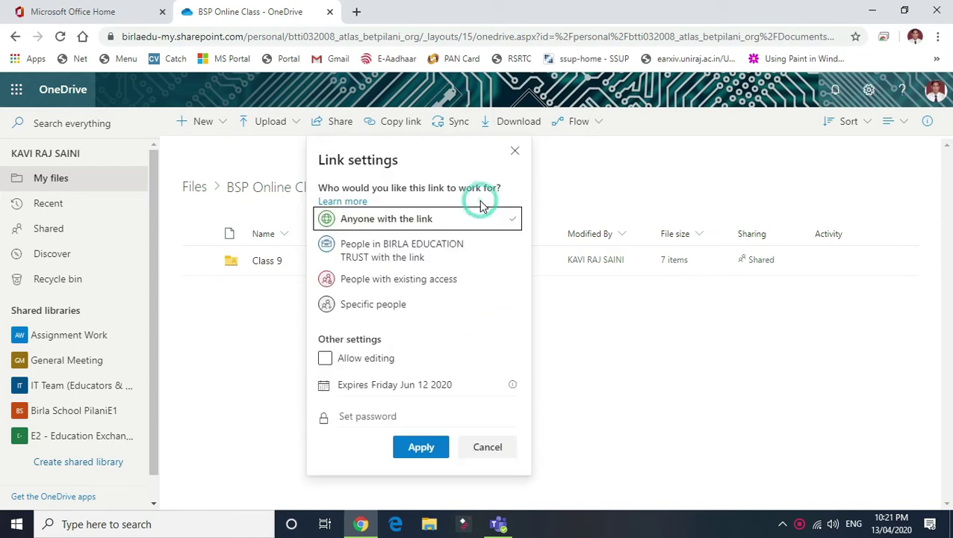
left_click(385, 226)
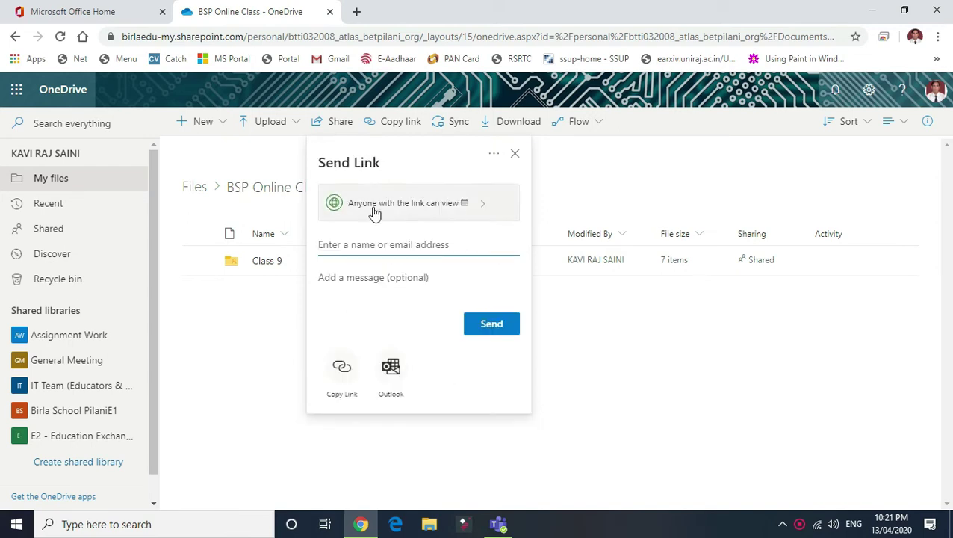
Copy the Class 9 folder's view-only link and send it as an update in the details of Teams' DWJ First Review Meeting for Online Classes
left_click(346, 371)
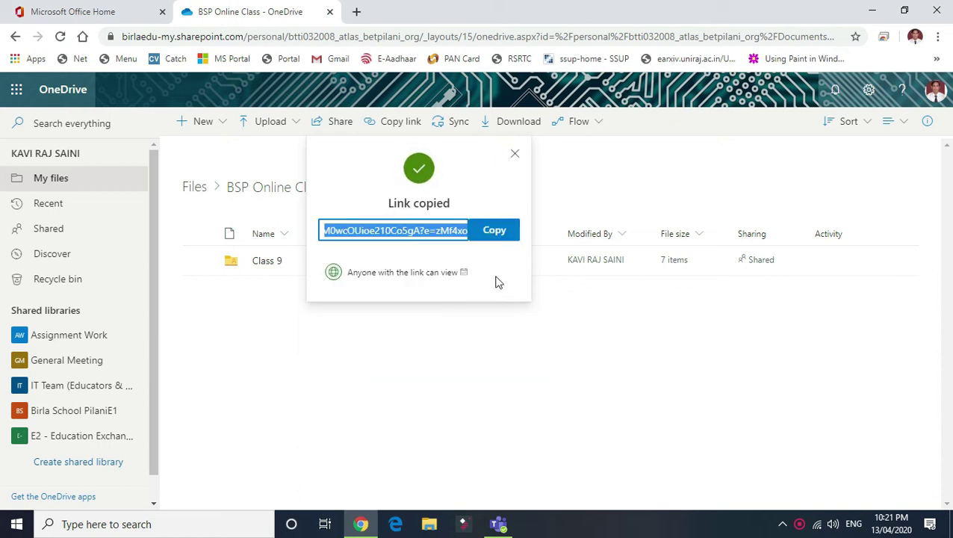
left_click(492, 232)
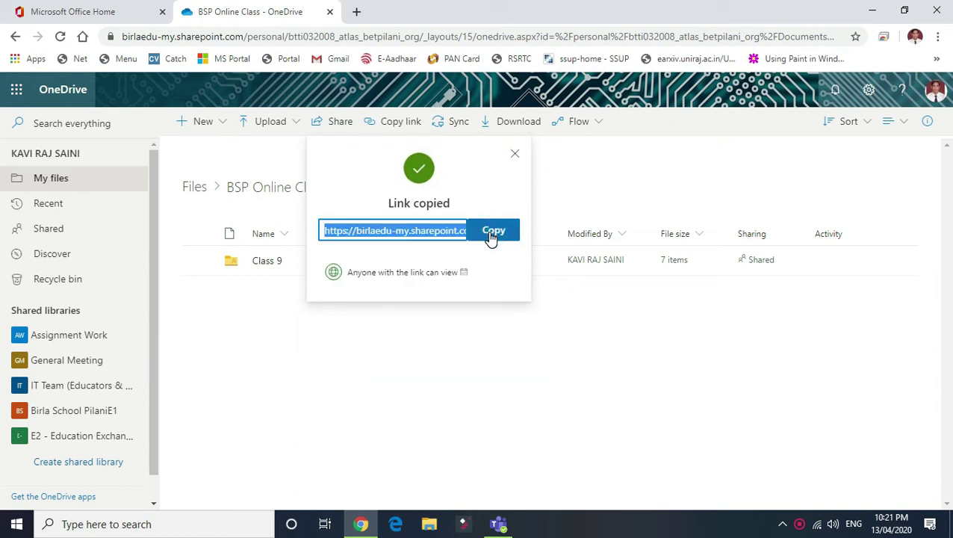
left_click(566, 535)
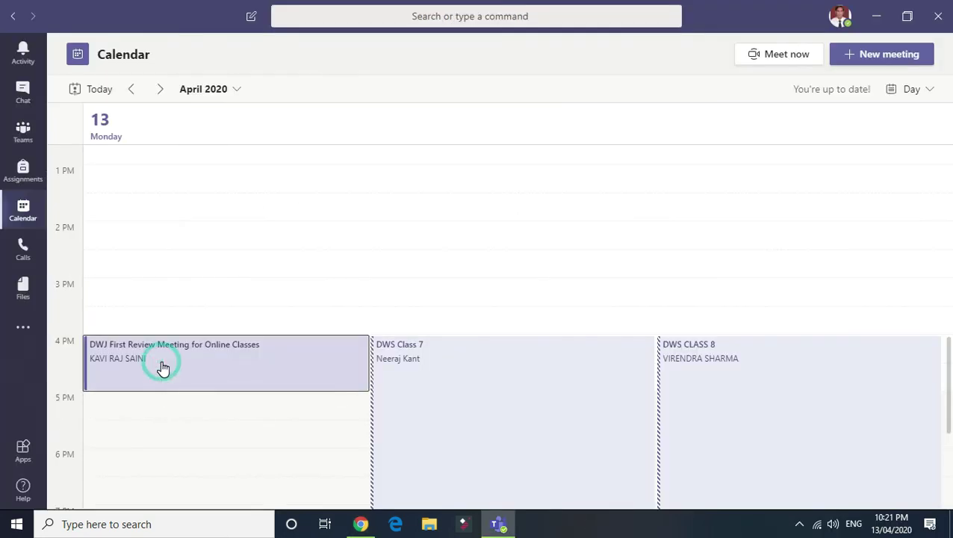
left_click(163, 368)
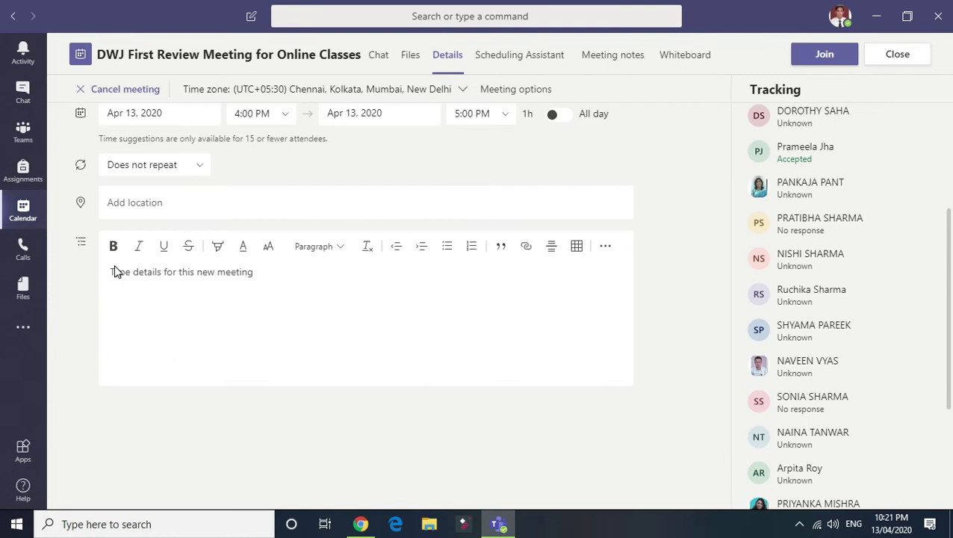
left_click(113, 276)
key("ctrl+v")
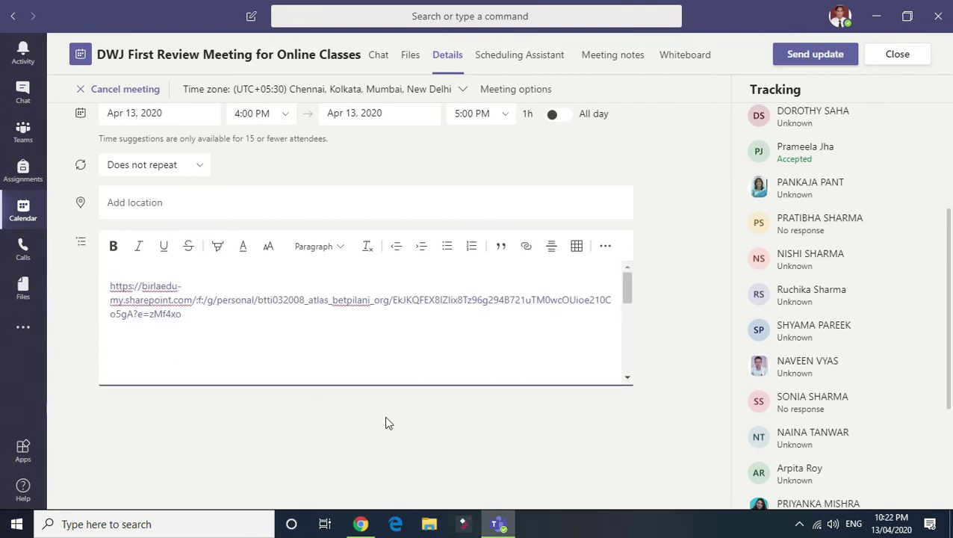
left_click(816, 65)
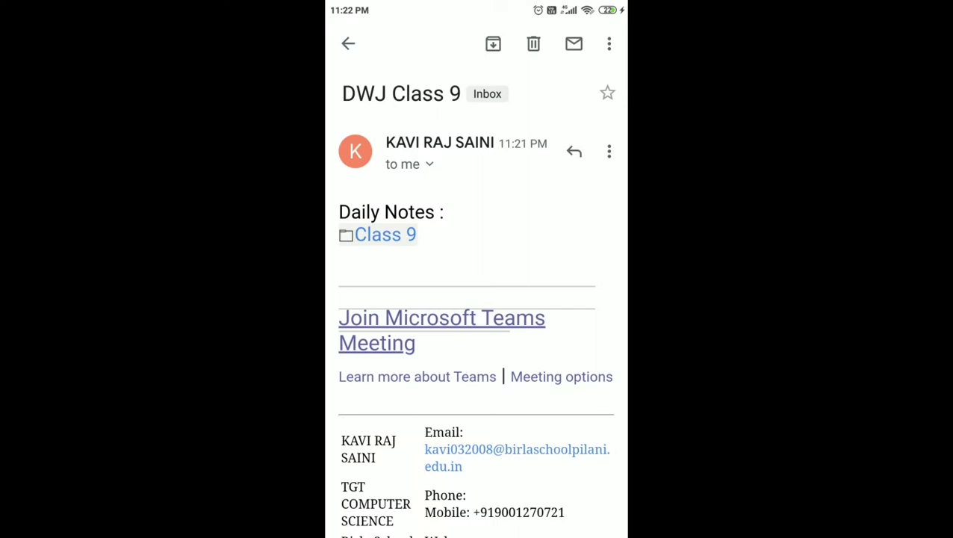
On the phone, open the Class 9 link in the DWJ Class 9 email and preview 9.png in 01 English-9
scroll(477, 299, "down", 2)
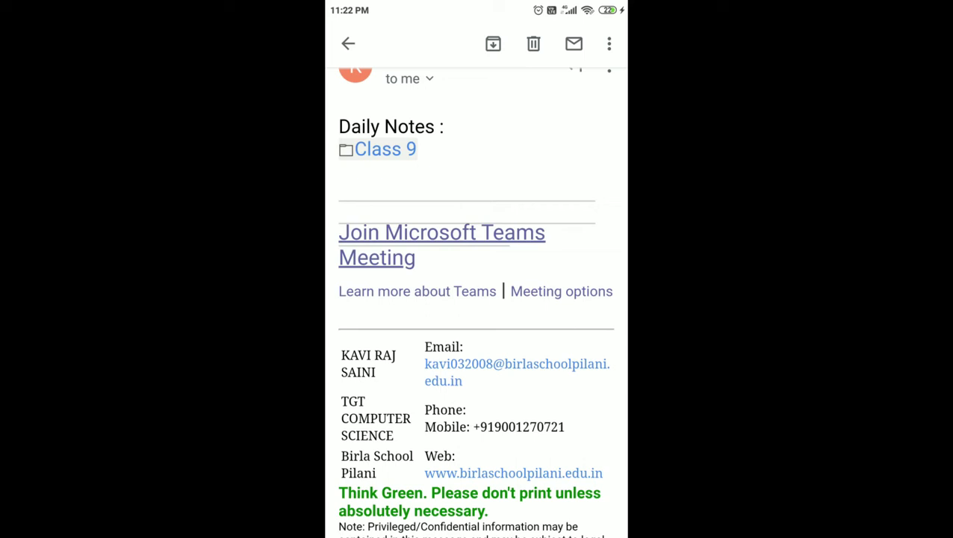
scroll(481, 302, "up", 1)
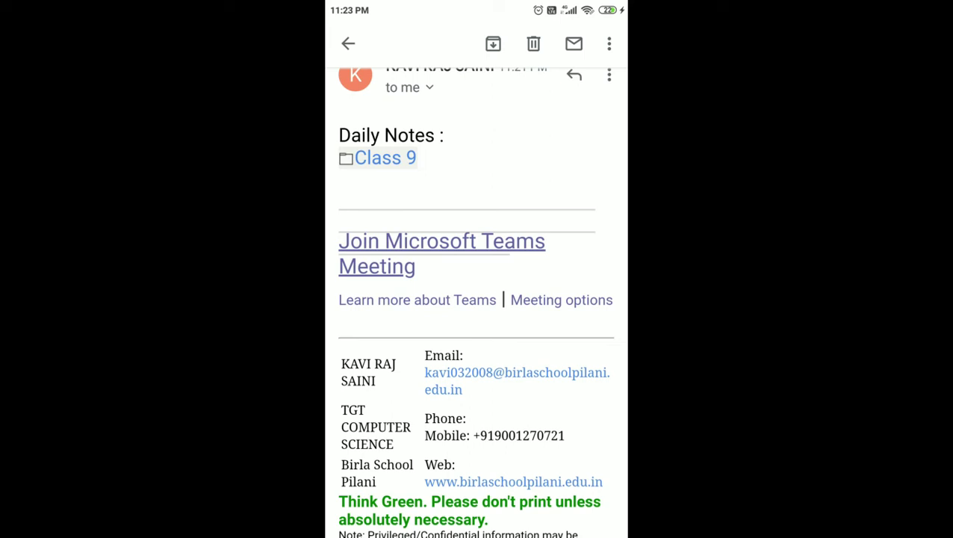
left_click(385, 158)
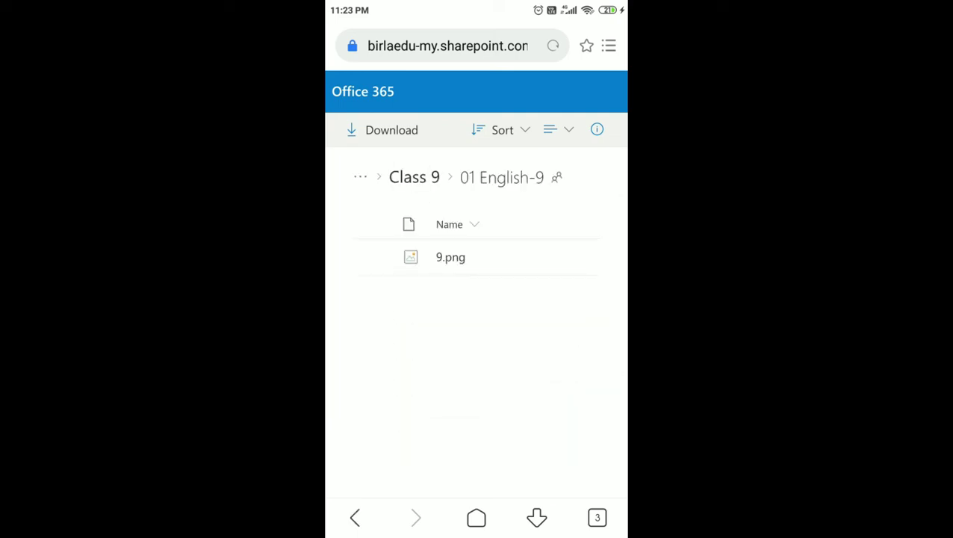
left_click(451, 257)
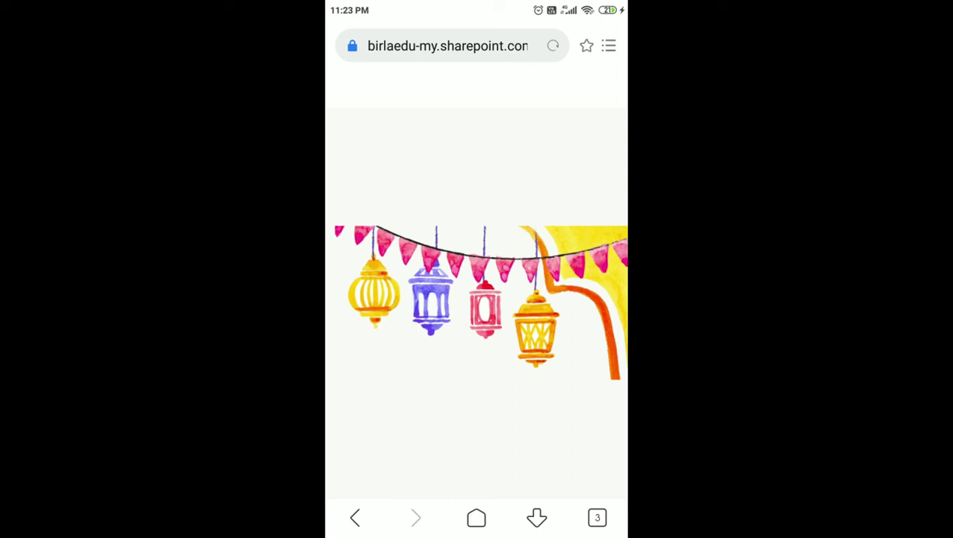
left_click(354, 517)
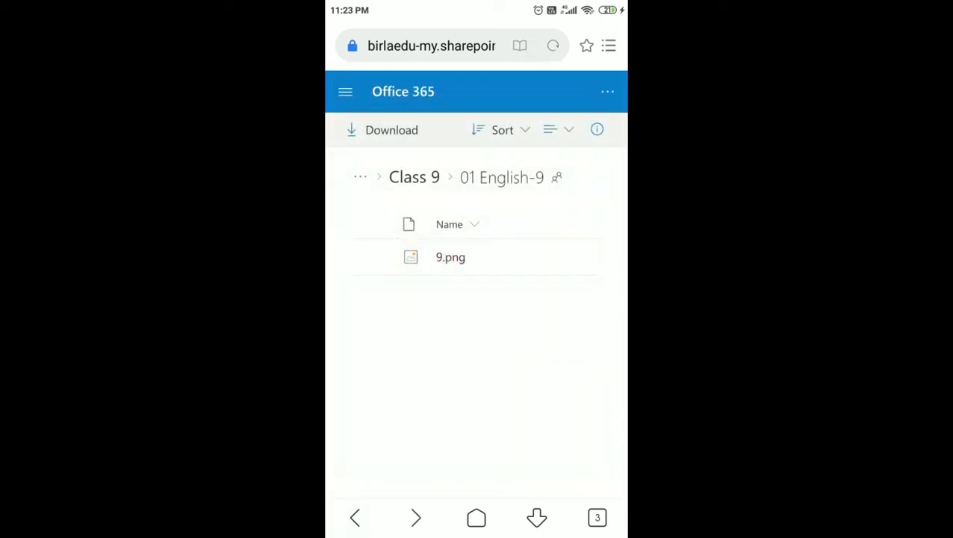
Download 9.png from the 01 English-9 folder to /storage/emulated/0/Download as download.aspx
left_click_drag(508, 257, 515, 263)
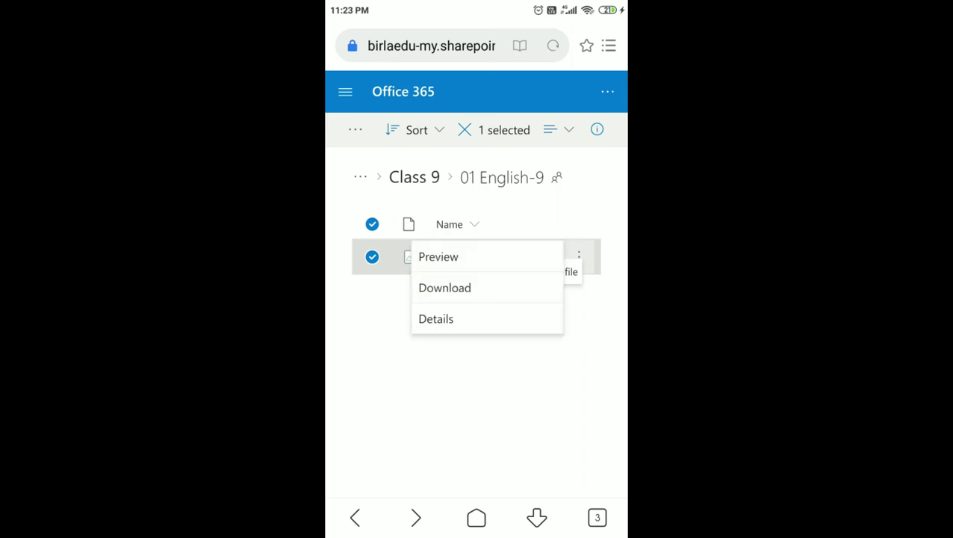
left_click(445, 288)
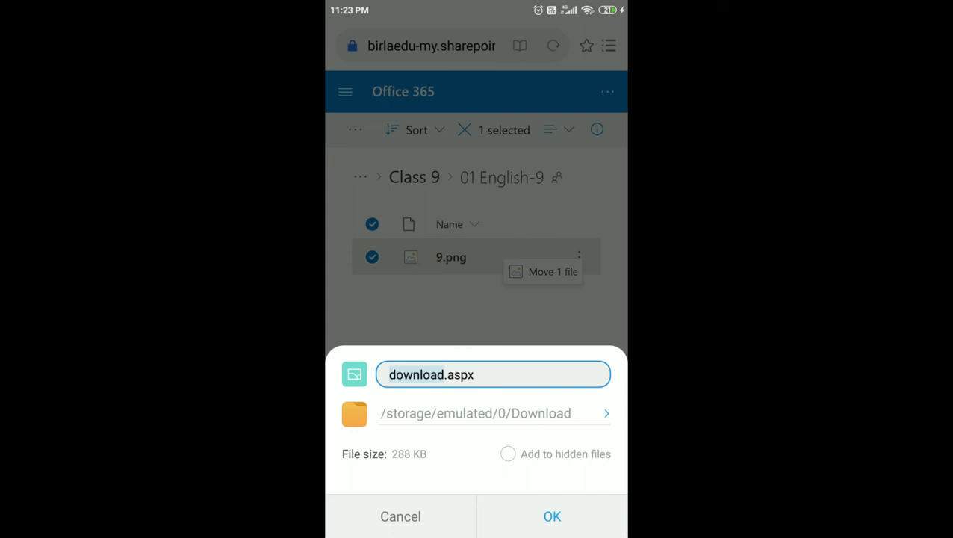
left_click(552, 516)
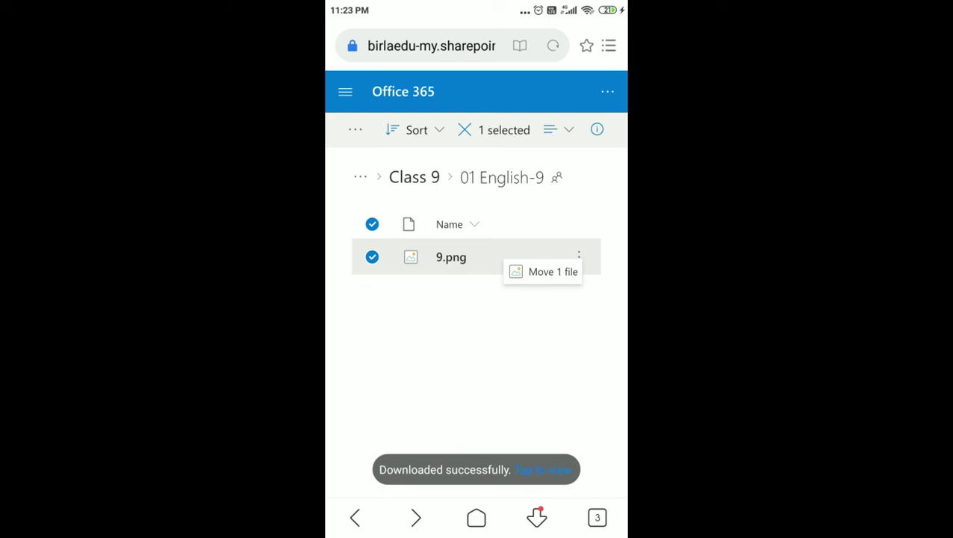
View the downloaded file download.aspx from the phone's notifications and return to the 01 English-9 folder
left_click_drag(476, 4, 476, 336)
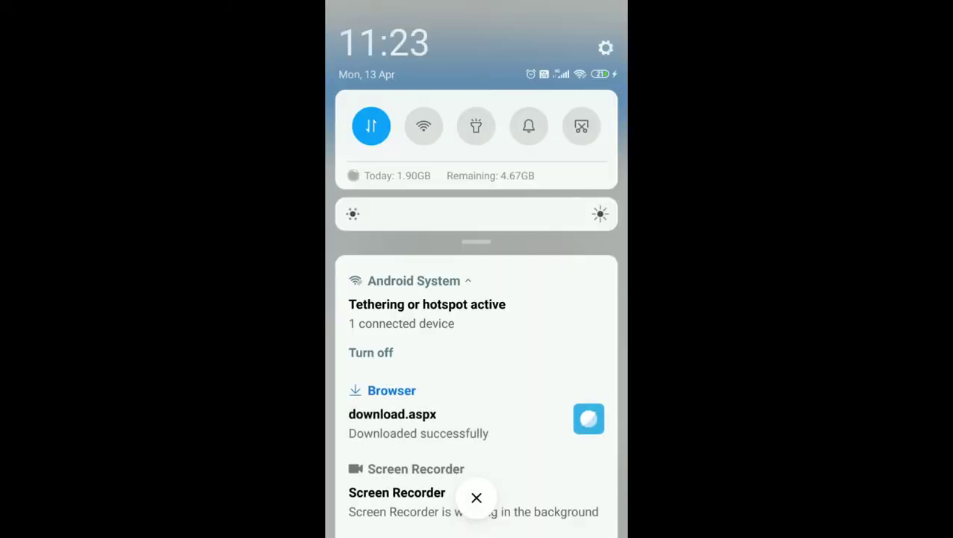
left_click(418, 422)
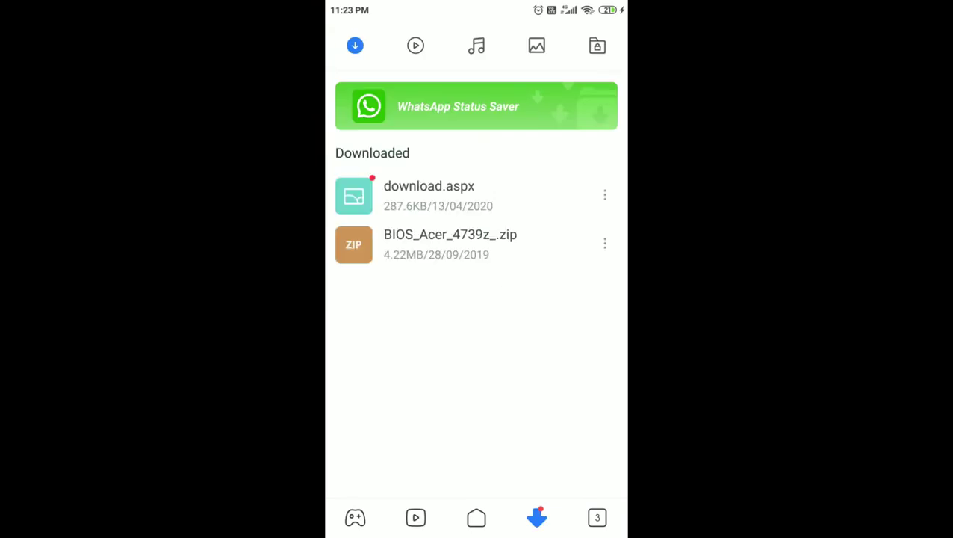
left_click(429, 195)
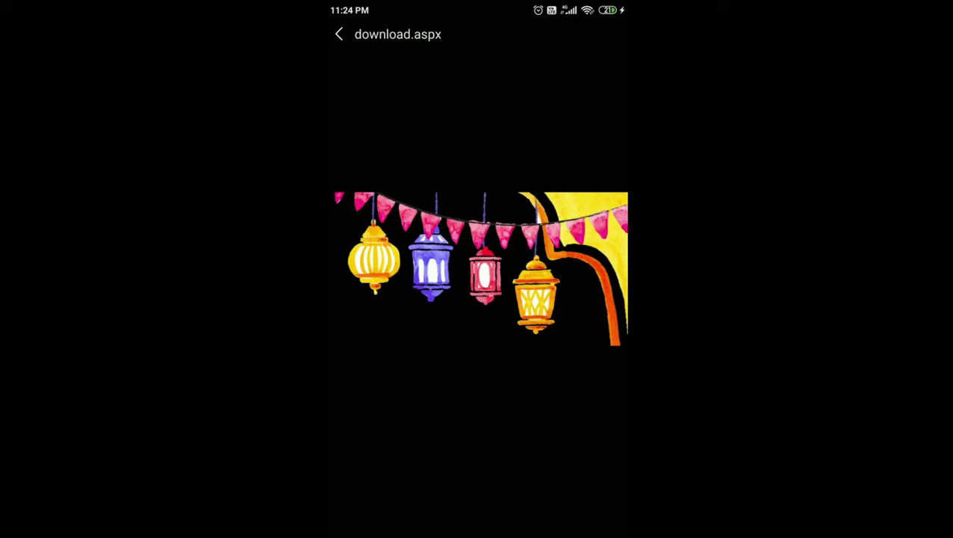
key("Escape")
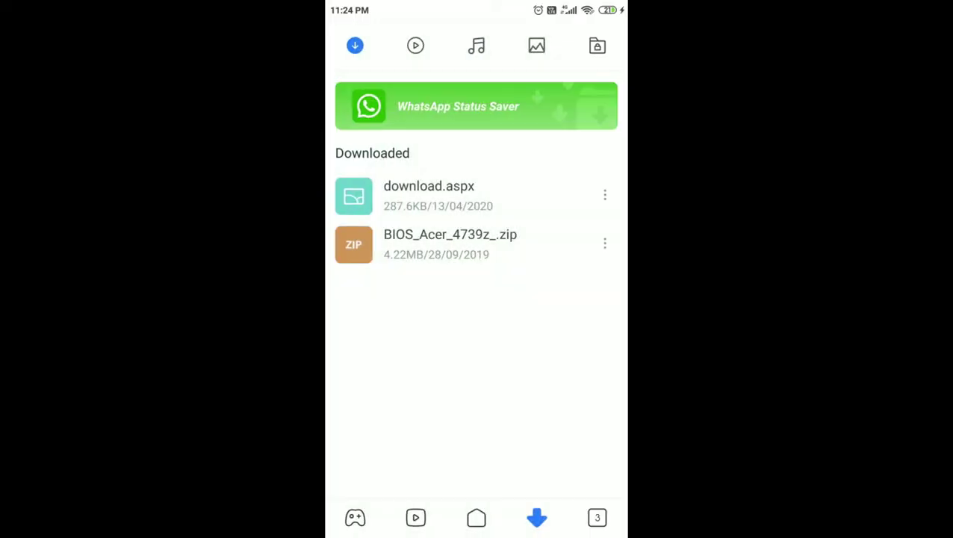
key("Escape")
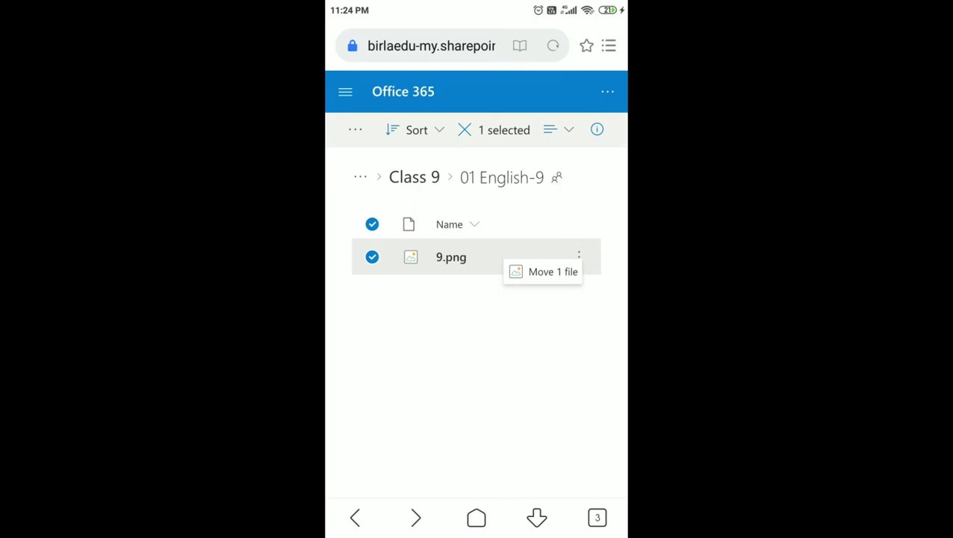
Preview 4.jpg in the Chemistry subfolder of 05 Science-9 and return to the Class 9 folder
left_click(414, 177)
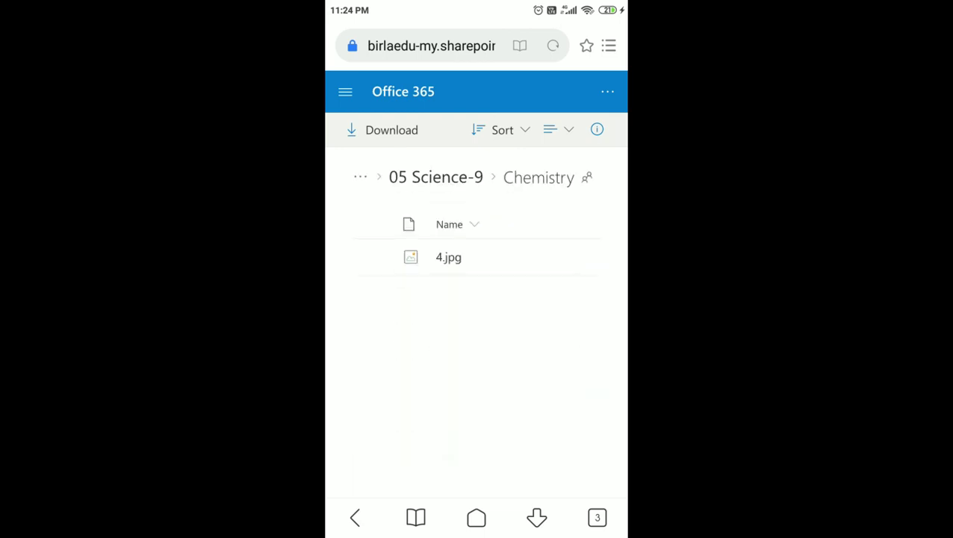
left_click(448, 257)
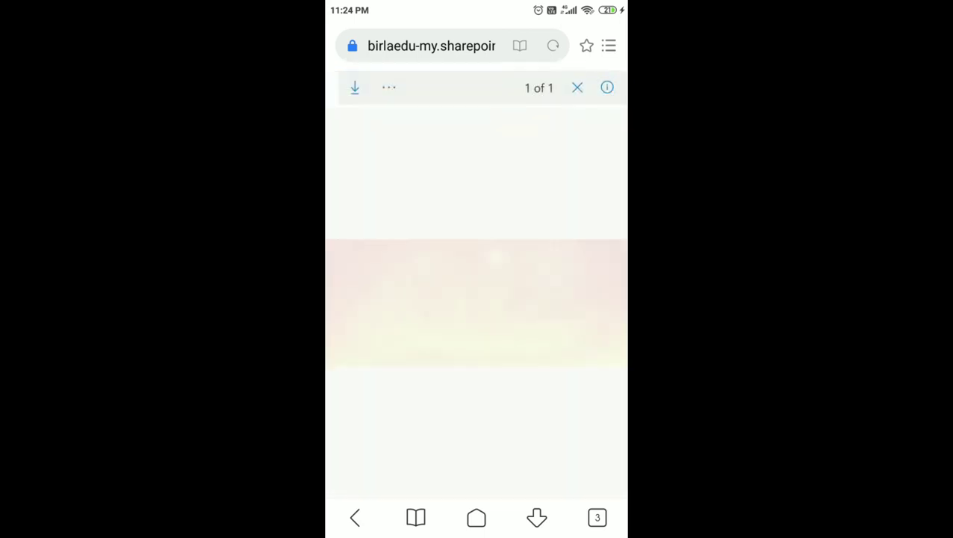
key("Escape")
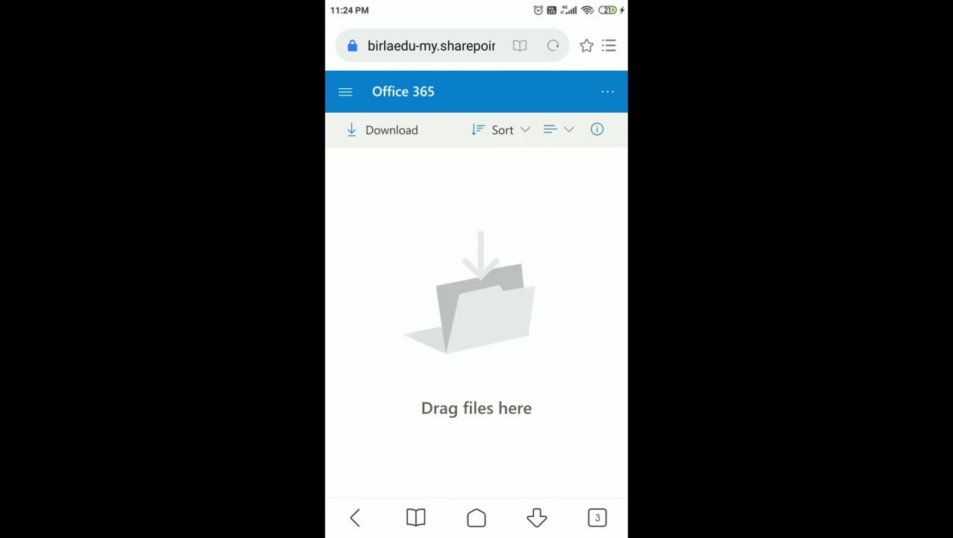
left_click(355, 518)
left_click(355, 518)
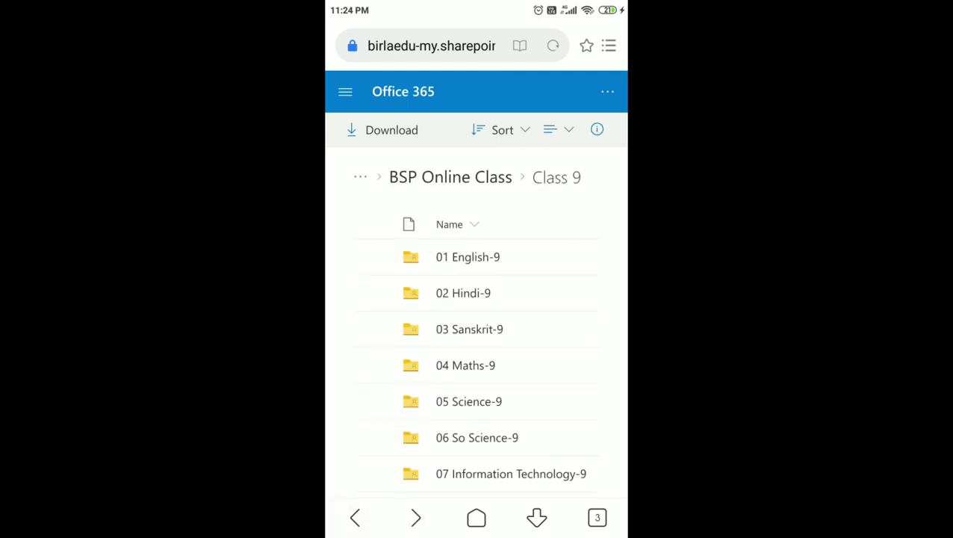
Open the 06 So Science-9 folder and examine the contents of its first subfolder
scroll(476, 323, "down", 1)
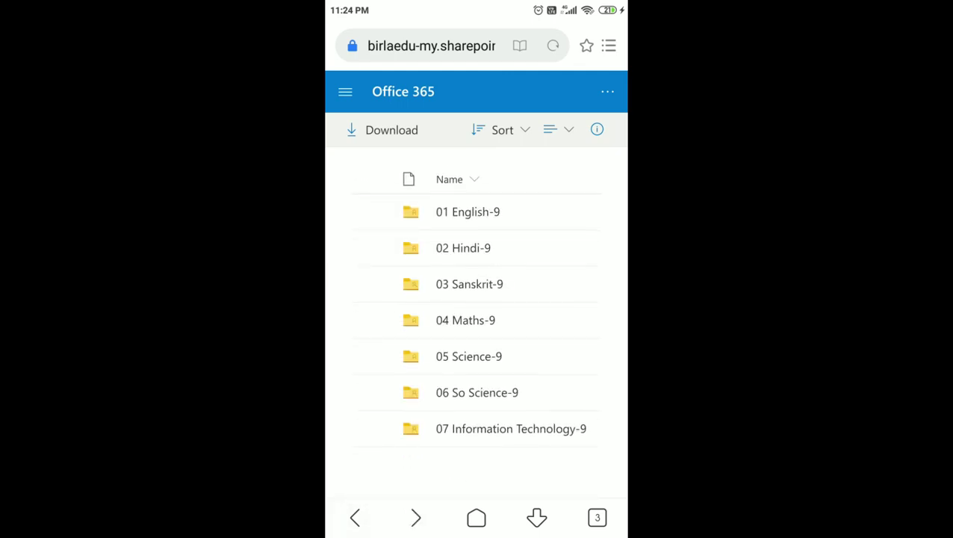
left_click(476, 392)
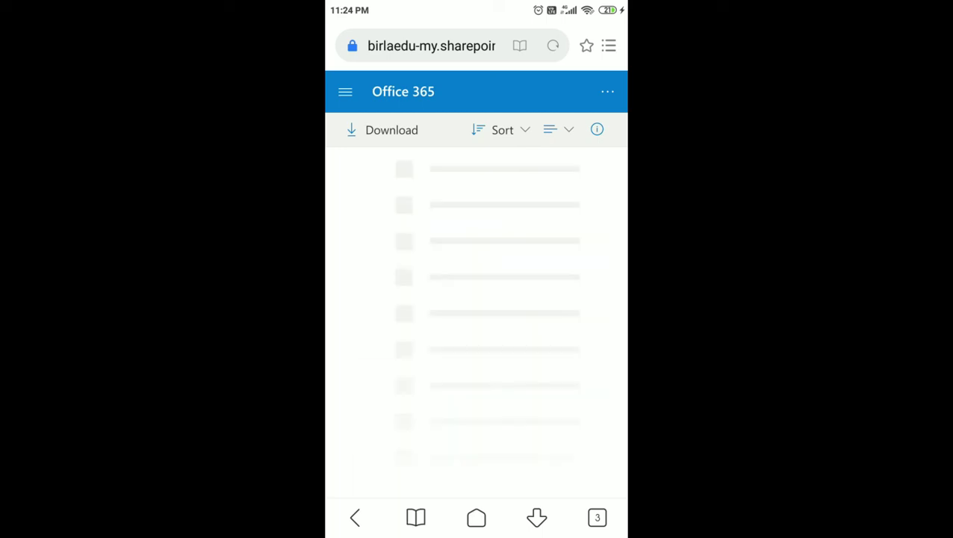
left_click(495, 257)
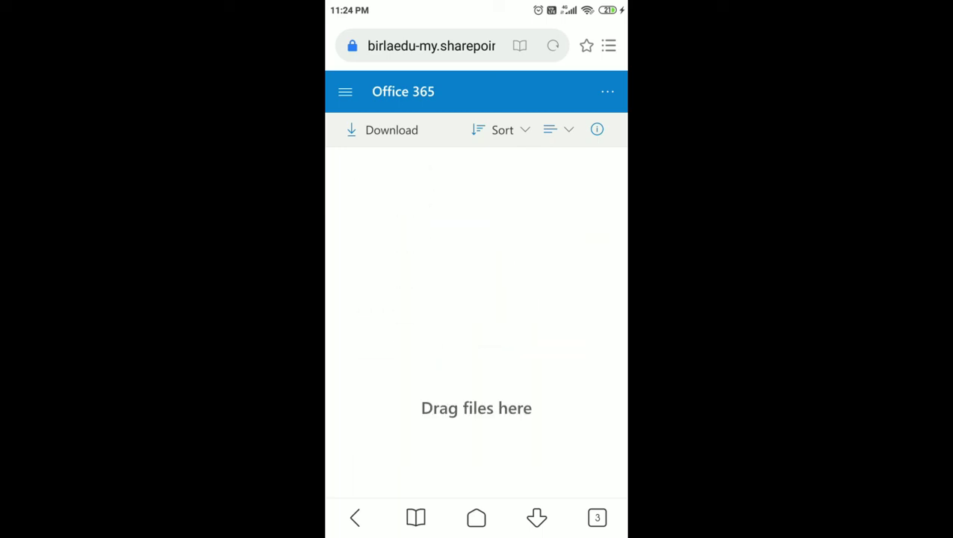